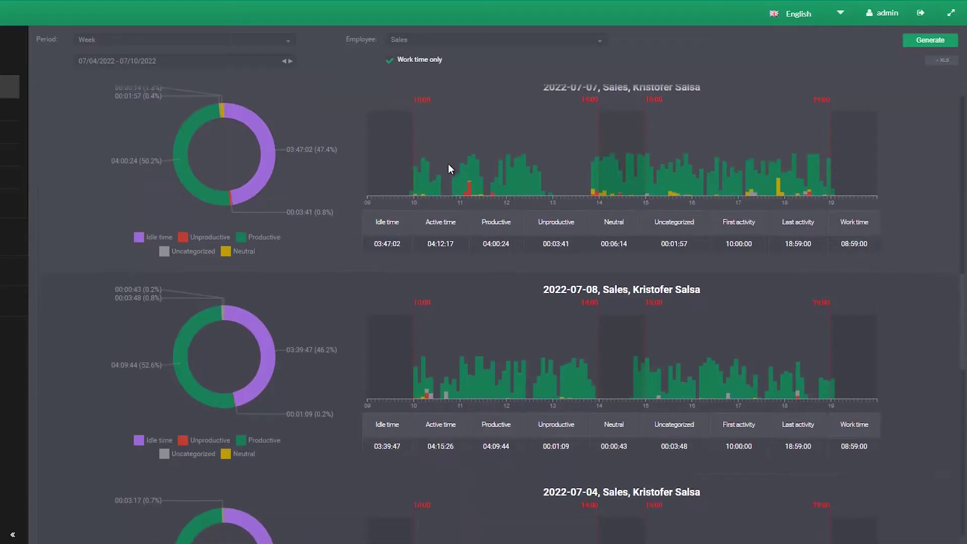
pyautogui.scroll(-3, 448, 164)
pyautogui.scroll(-3, 448, 164)
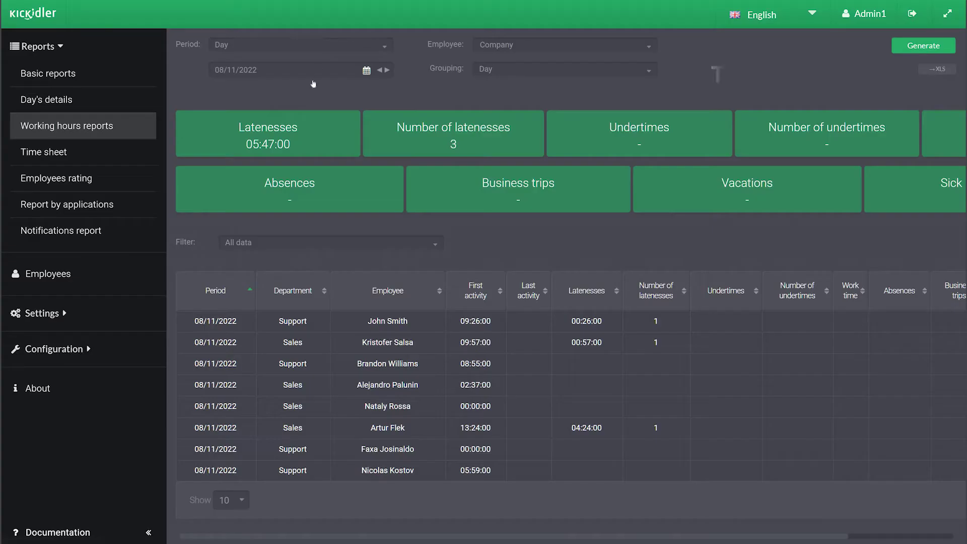
# Regenerate the working hours report for Kickidler, grouped by Day and limited to the Support department.
pyautogui.click(538, 45)
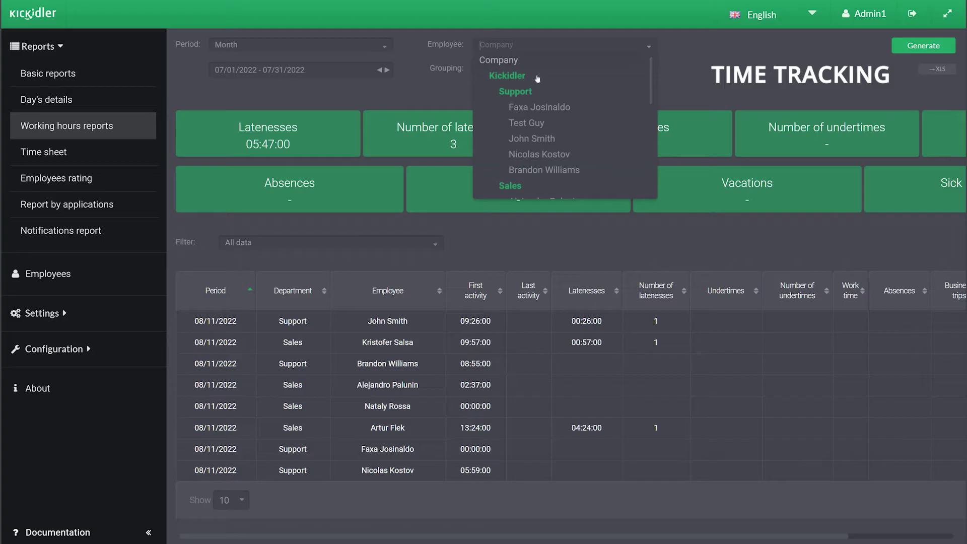
pyautogui.click(521, 69)
pyautogui.click(537, 89)
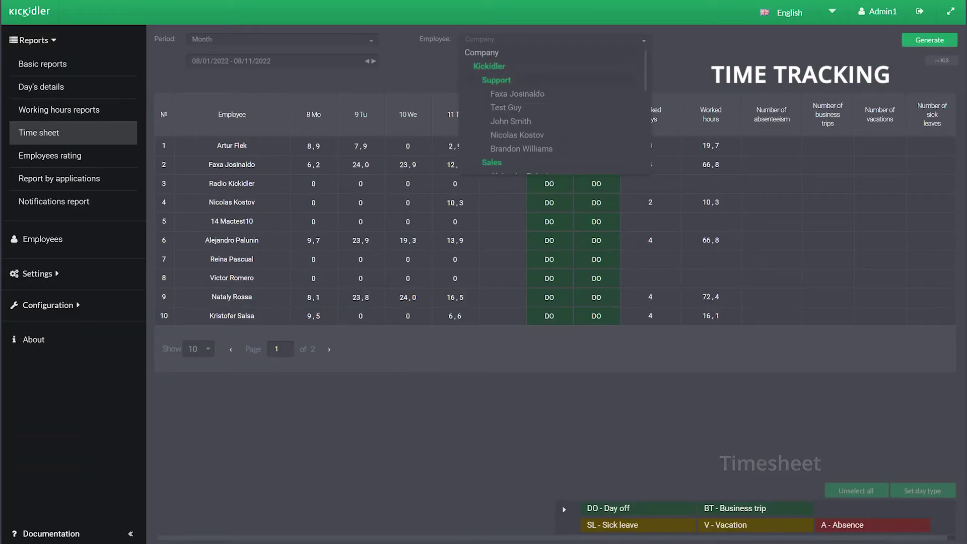
pyautogui.click(496, 80)
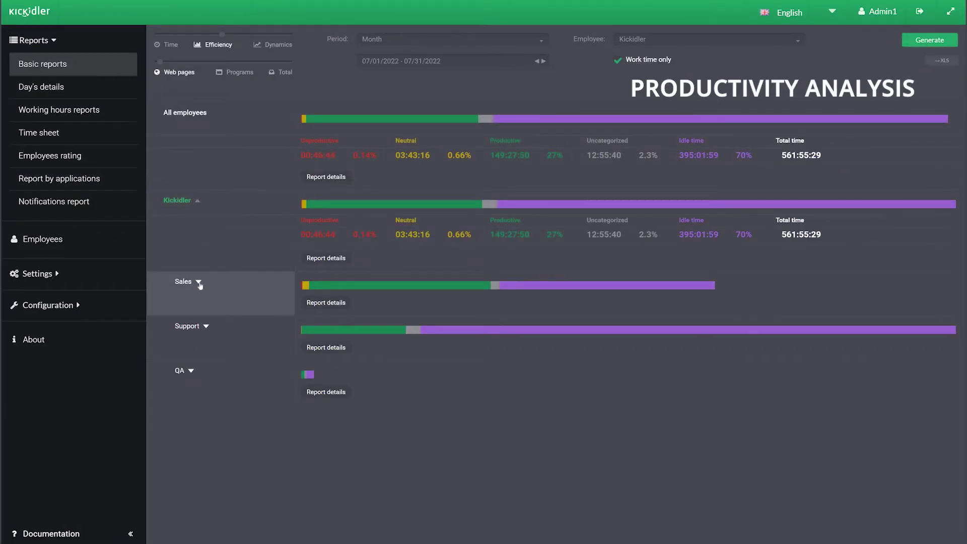
# Open a Sales employee's detailed efficiency report, then show the Rating by criteria for Employees rating.
pyautogui.click(200, 283)
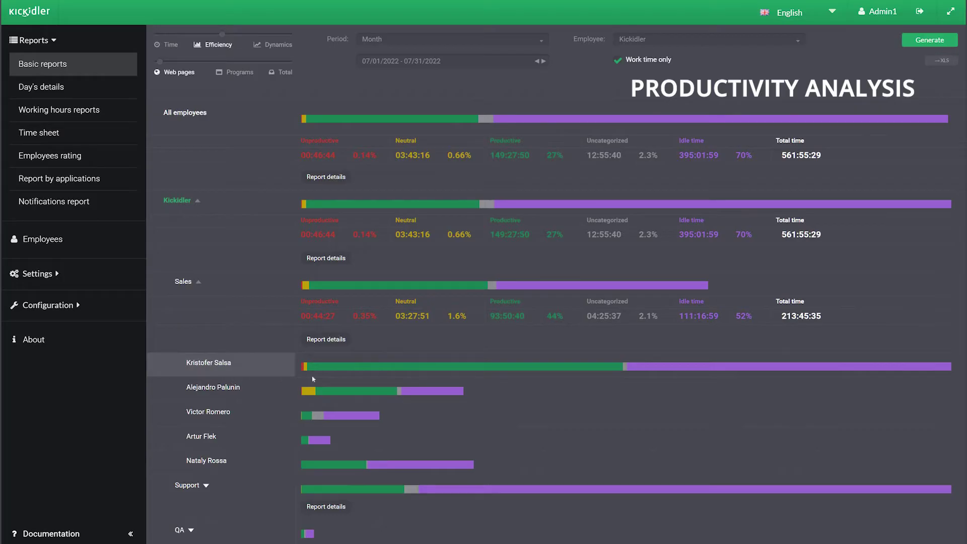
pyautogui.click(254, 370)
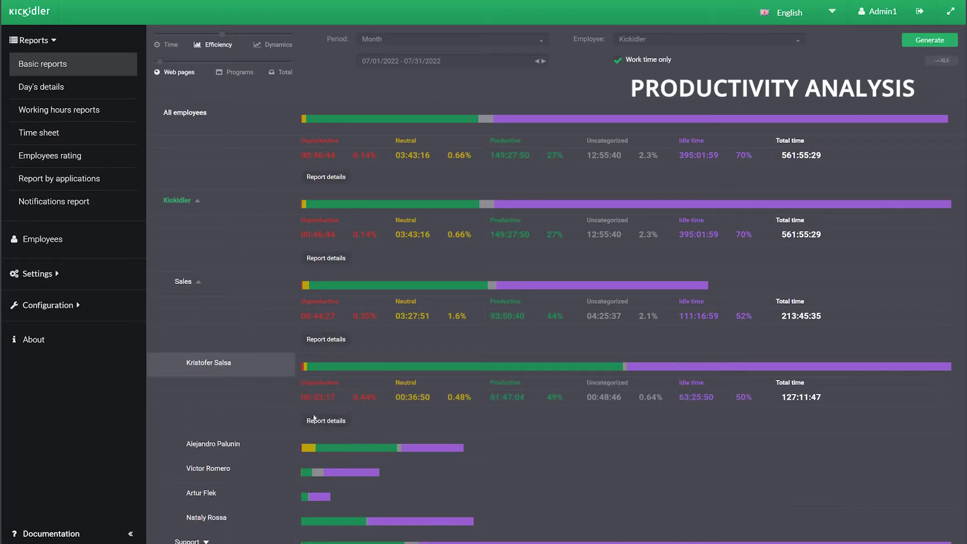
pyautogui.click(326, 420)
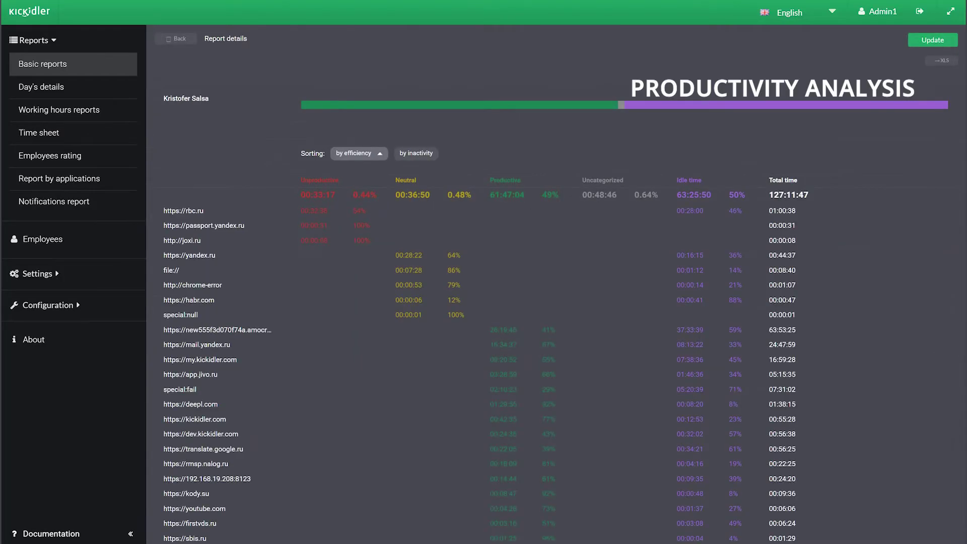
pyautogui.scroll(-3, 528, 217)
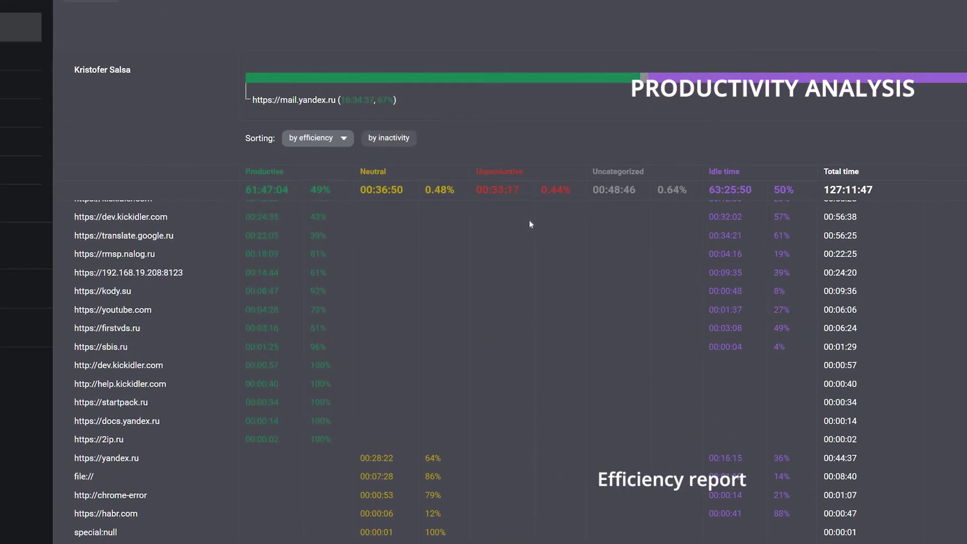
pyautogui.scroll(-5, 529, 221)
pyautogui.scroll(-5, 531, 221)
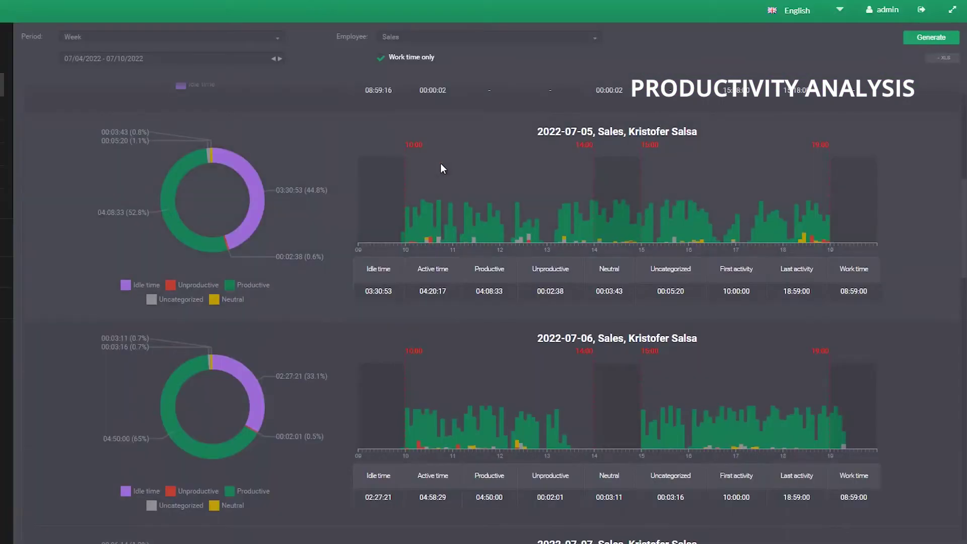
pyautogui.scroll(-3, 440, 168)
pyautogui.scroll(-3, 440, 168)
pyautogui.scroll(-3, 440, 169)
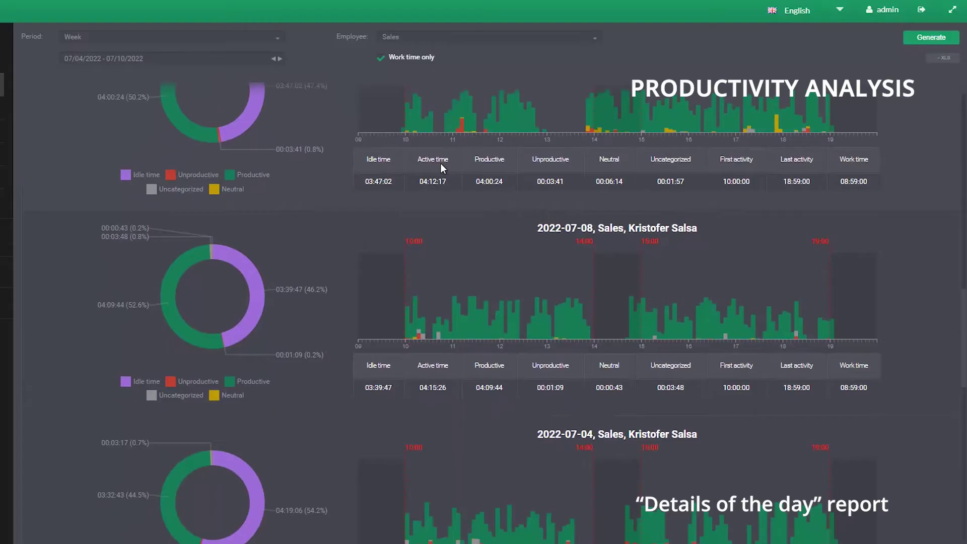
pyautogui.scroll(-3, 441, 167)
pyautogui.scroll(-1, 440, 168)
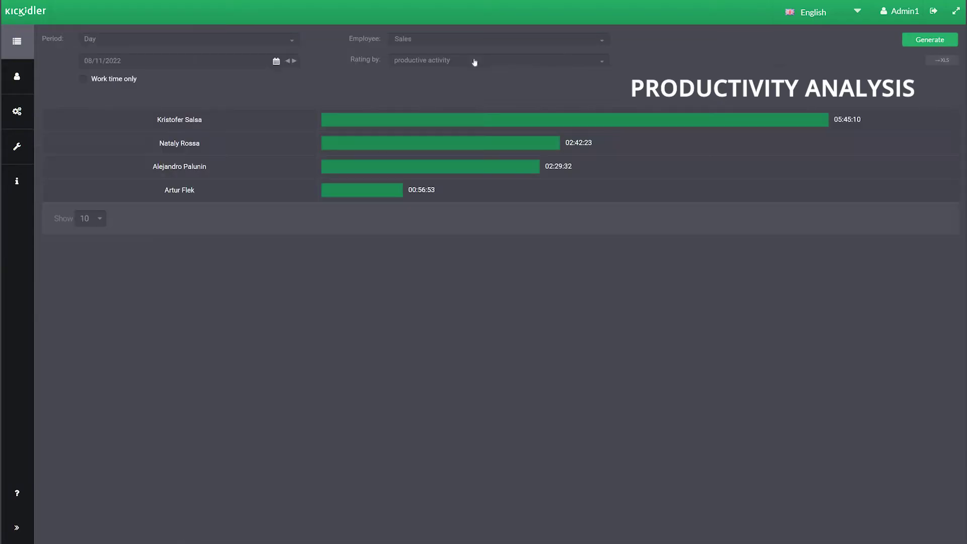
pyautogui.click(474, 61)
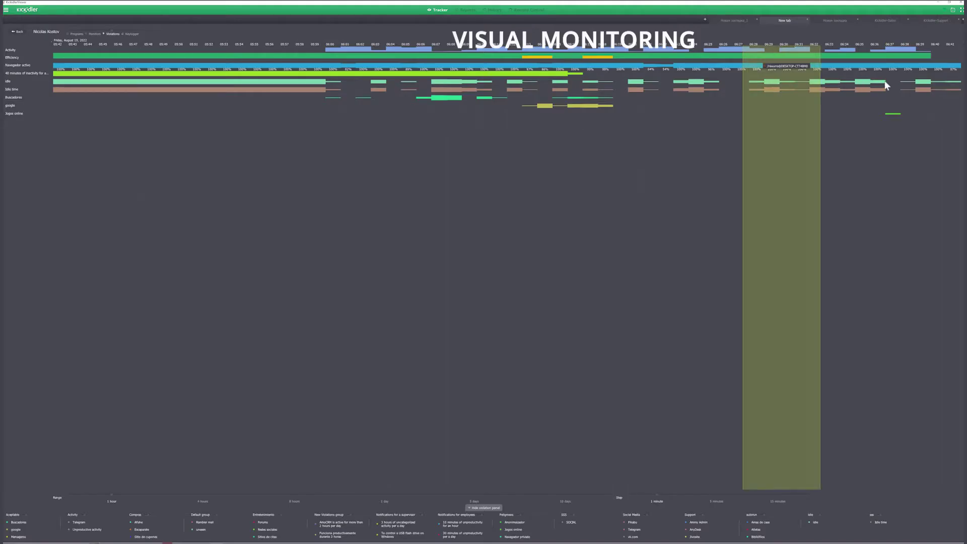
# Move a timeline range into history, then view Keylogger keystrokes for Programs, Web pages and Total.
pyautogui.moveTo(744, 81); pyautogui.dragTo(887, 80)
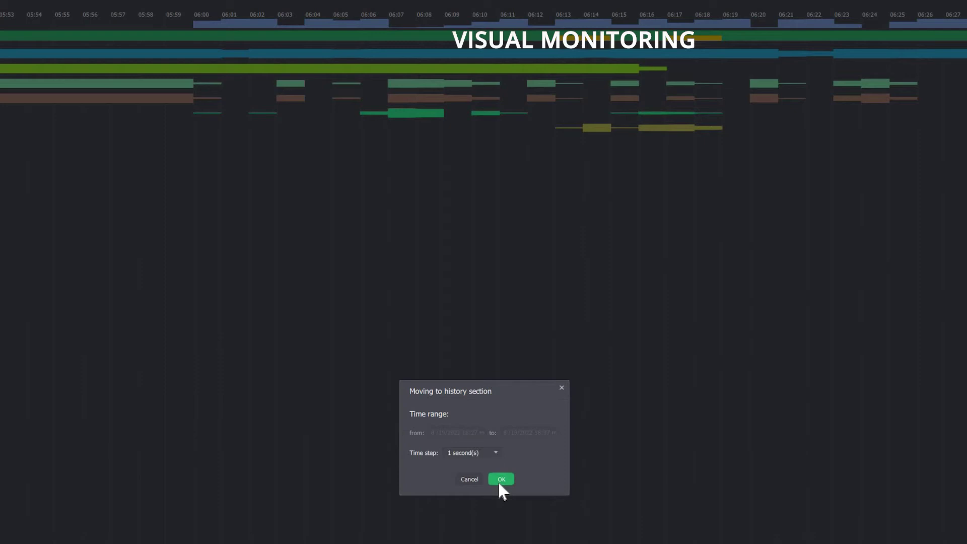
pyautogui.click(501, 478)
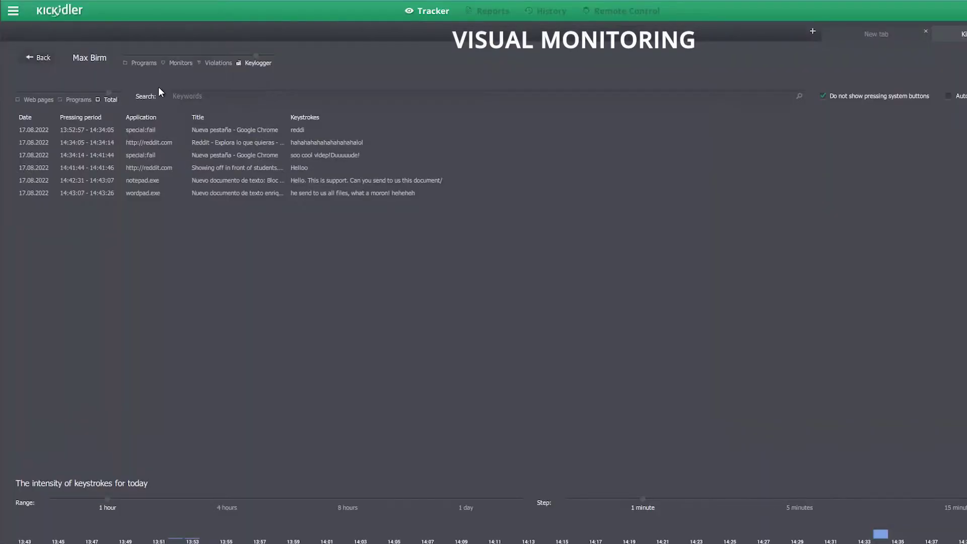
pyautogui.click(85, 98)
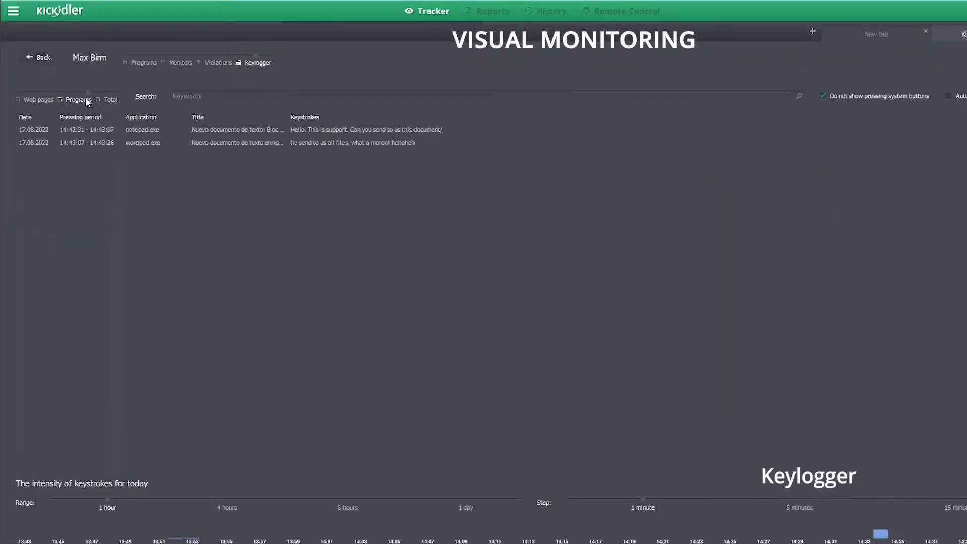
pyautogui.click(46, 138)
pyautogui.click(149, 139)
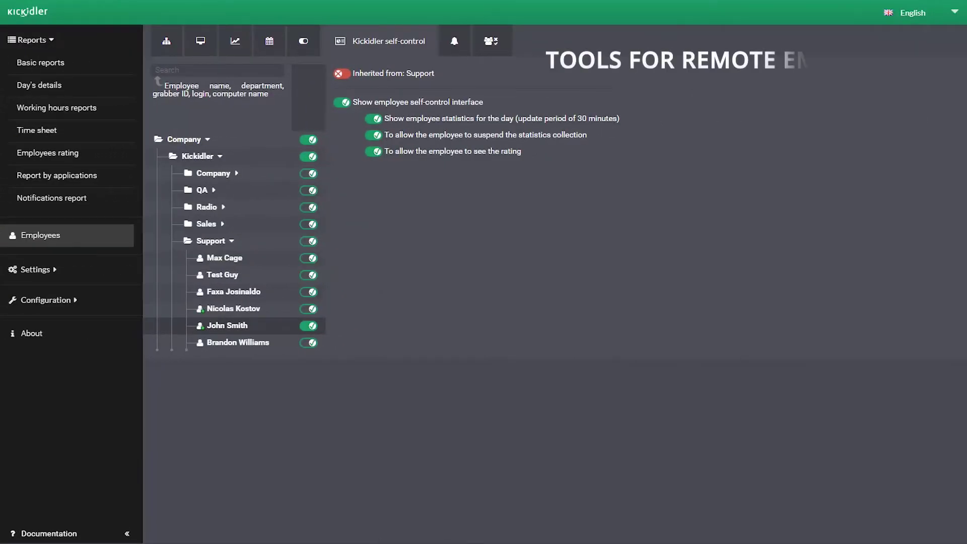
# Give the widget the Light interface style, choose the Telegram notification event, and turn off Statistics collection.
pyautogui.click(333, 156)
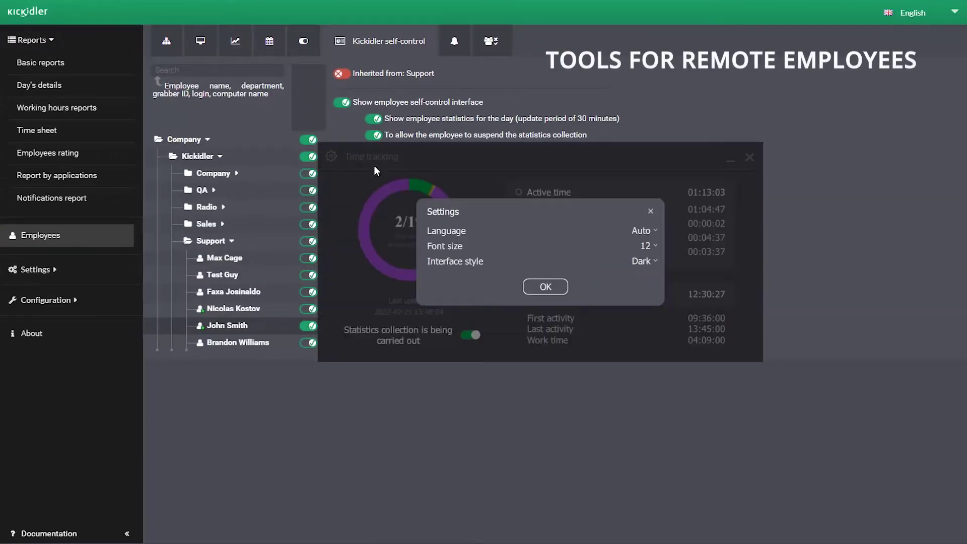
pyautogui.click(642, 260)
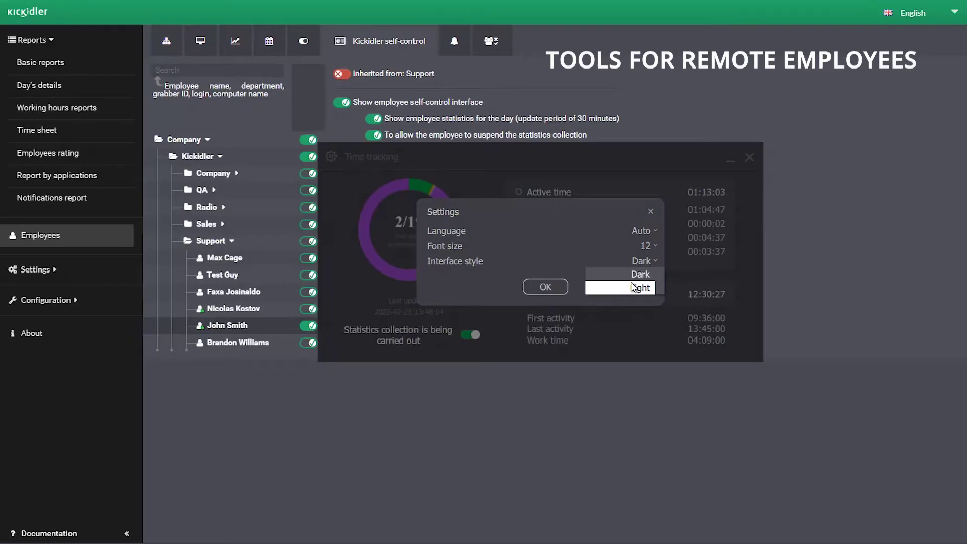
pyautogui.click(638, 277)
pyautogui.click(545, 287)
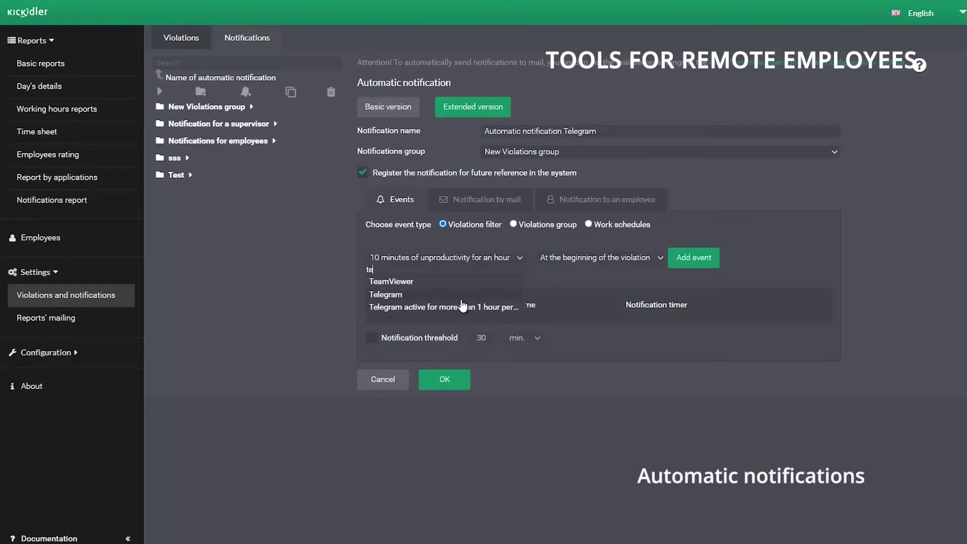
pyautogui.click(425, 295)
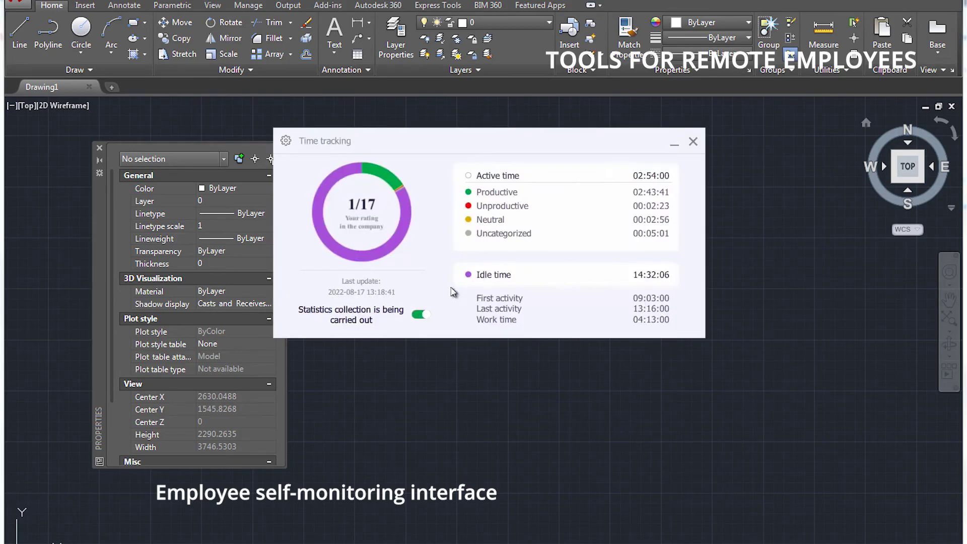
pyautogui.click(418, 315)
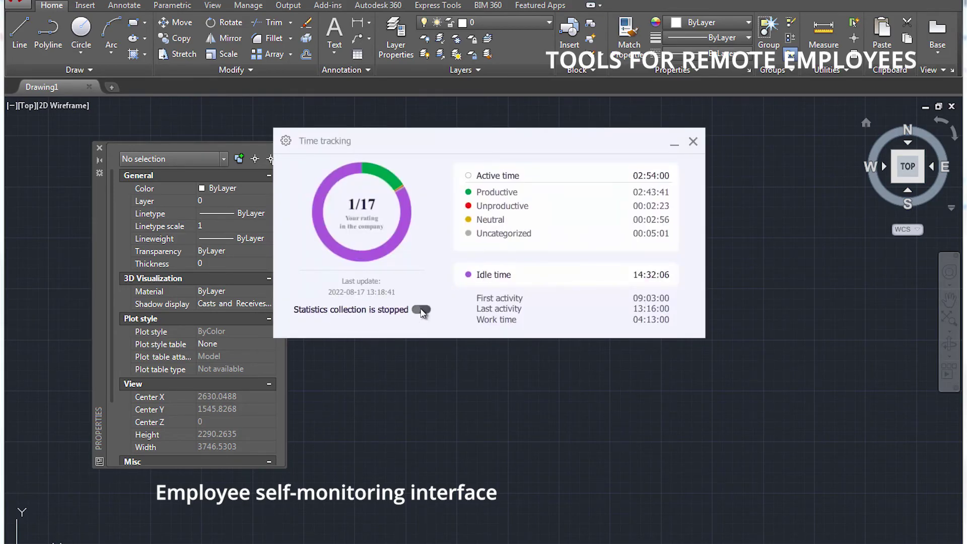